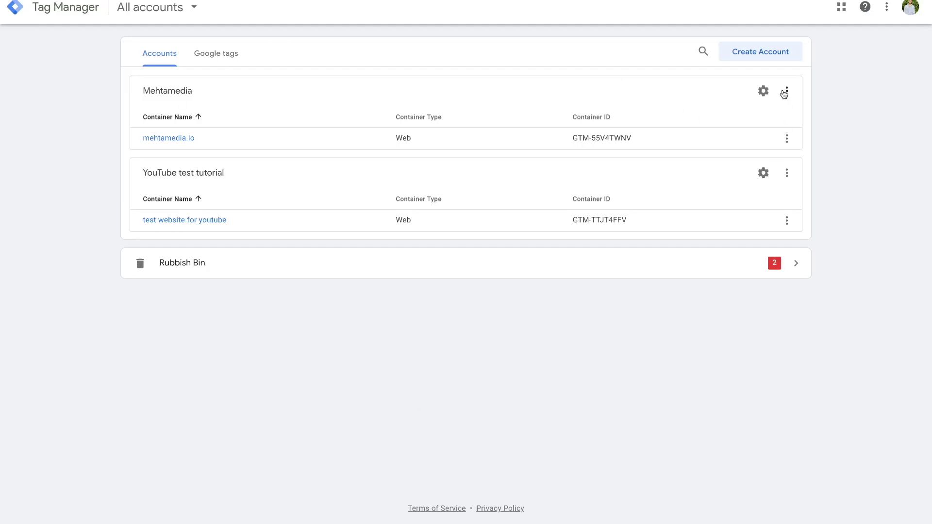
Start a new Google Tag Manager account from the All accounts page
{"action": "left_click", "coordinate": [774, 53]}
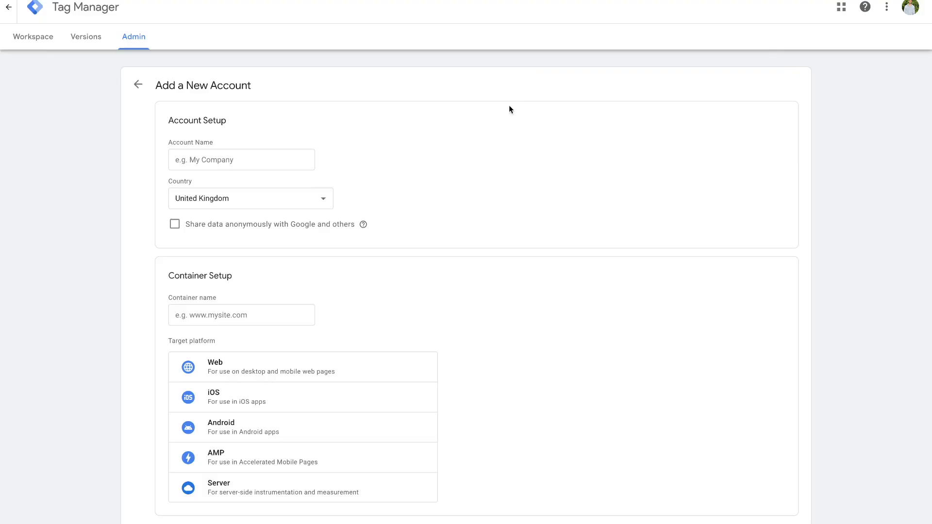
Name the account 'Test for Shopify', choose Canada as country, and tick anonymous data sharing
{"action": "scroll", "coordinate": [435, 231], "scroll_direction": "down", "scroll_amount": 1}
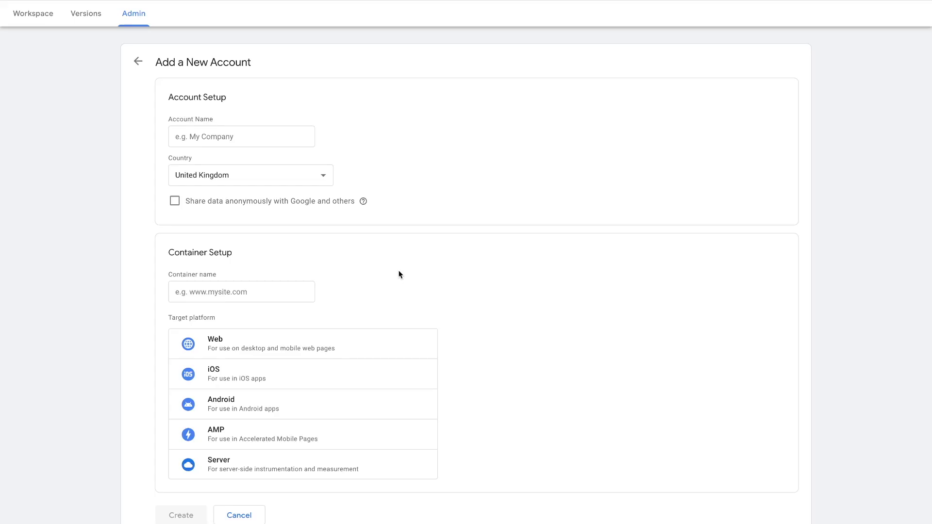
{"action": "scroll", "coordinate": [400, 274], "scroll_direction": "up", "scroll_amount": 1}
{"action": "left_click", "coordinate": [249, 160]}
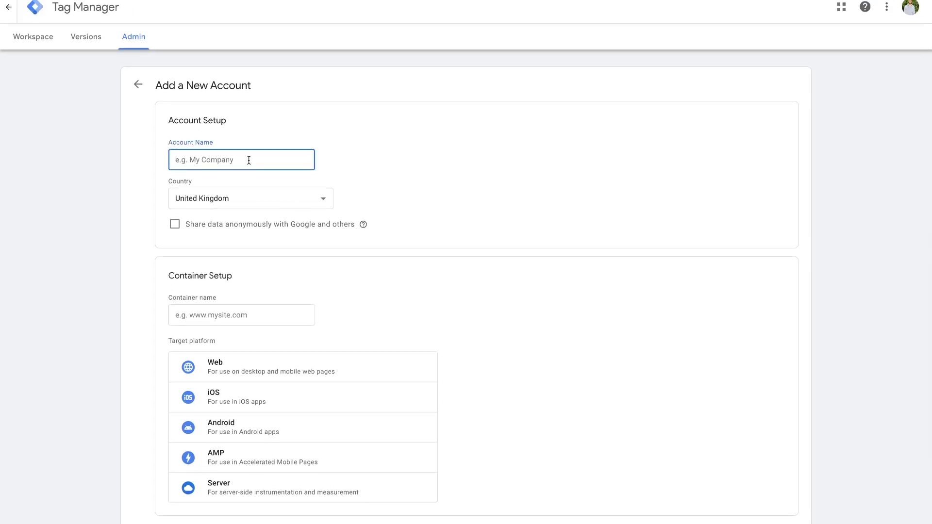
{"action": "type", "text": "Test for Shopify"}
{"action": "left_click", "coordinate": [252, 198]}
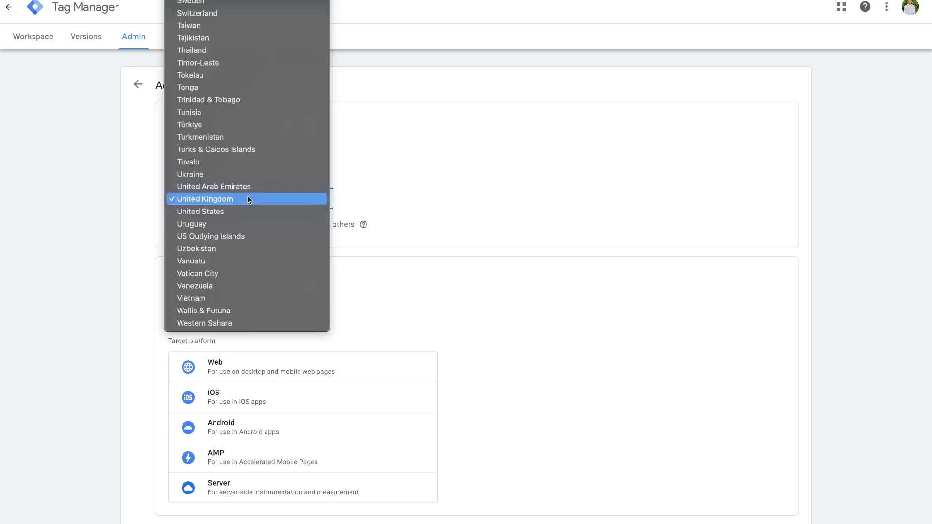
{"action": "scroll", "coordinate": [247, 95], "scroll_direction": "up", "scroll_amount": 15}
{"action": "scroll", "coordinate": [248, 91], "scroll_direction": "up", "scroll_amount": 20}
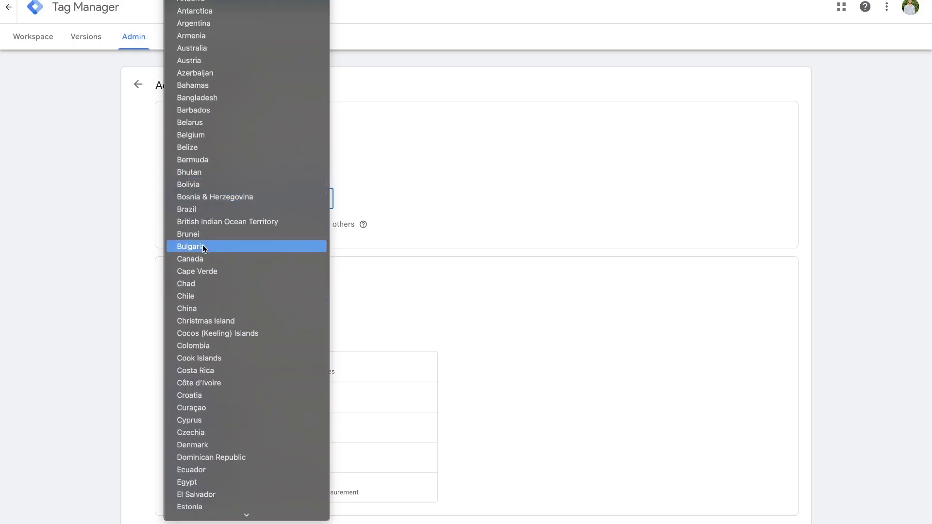
{"action": "left_click", "coordinate": [200, 259]}
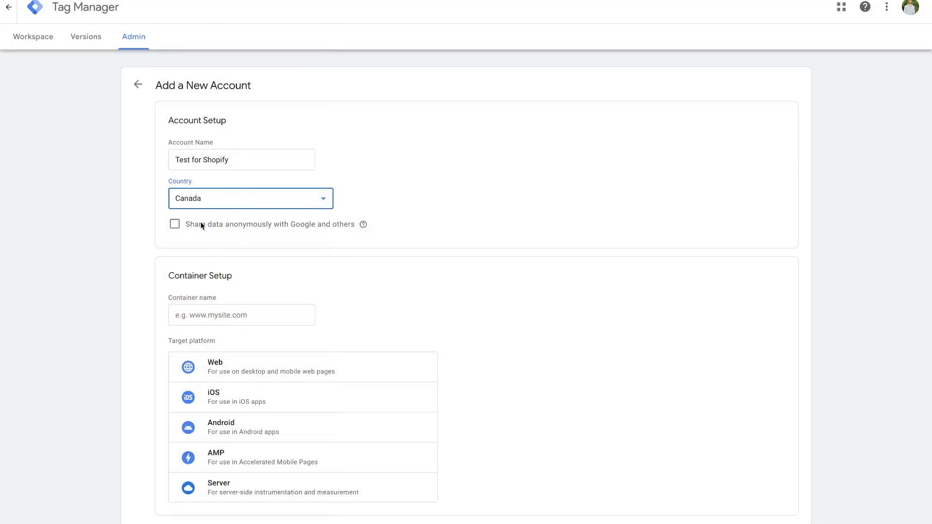
{"action": "left_click", "coordinate": [175, 225]}
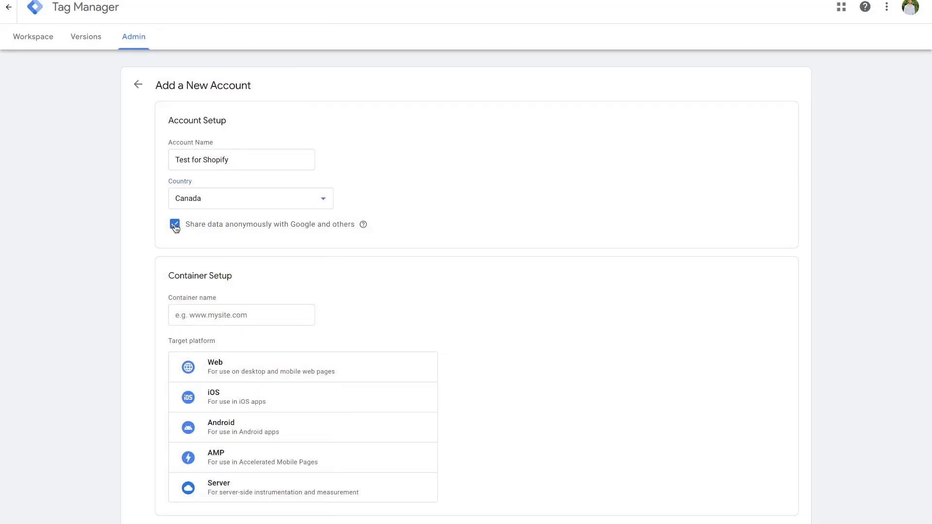
{"action": "scroll", "coordinate": [306, 306], "scroll_direction": "down", "scroll_amount": 1}
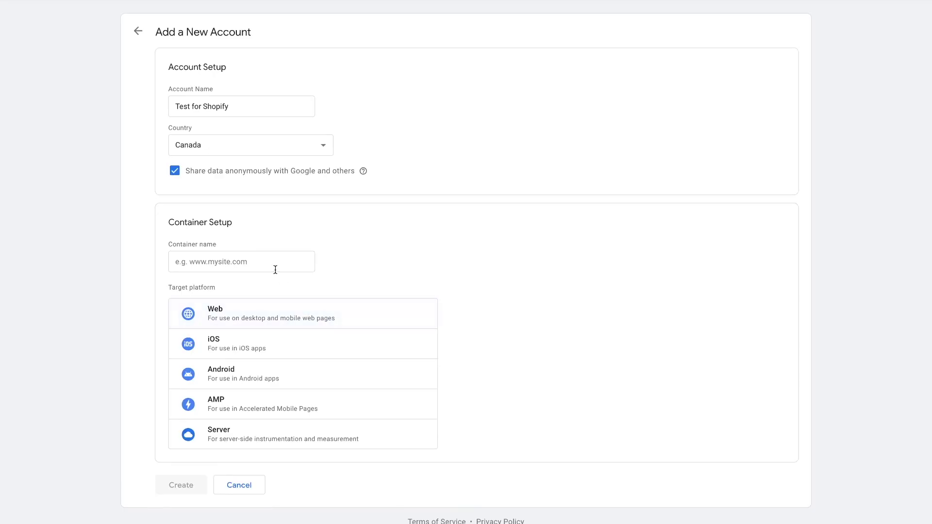
Name the container 'Test for my shopify store' with Web as the target platform
{"action": "left_click", "coordinate": [247, 265]}
{"action": "type", "text": "Test for my "}
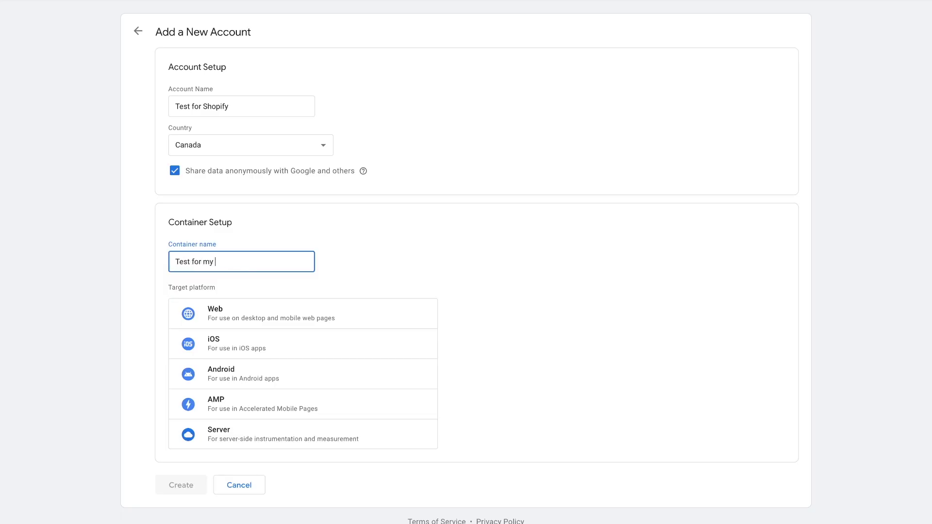
{"action": "type", "text": "shopify store"}
{"action": "left_click", "coordinate": [141, 253]}
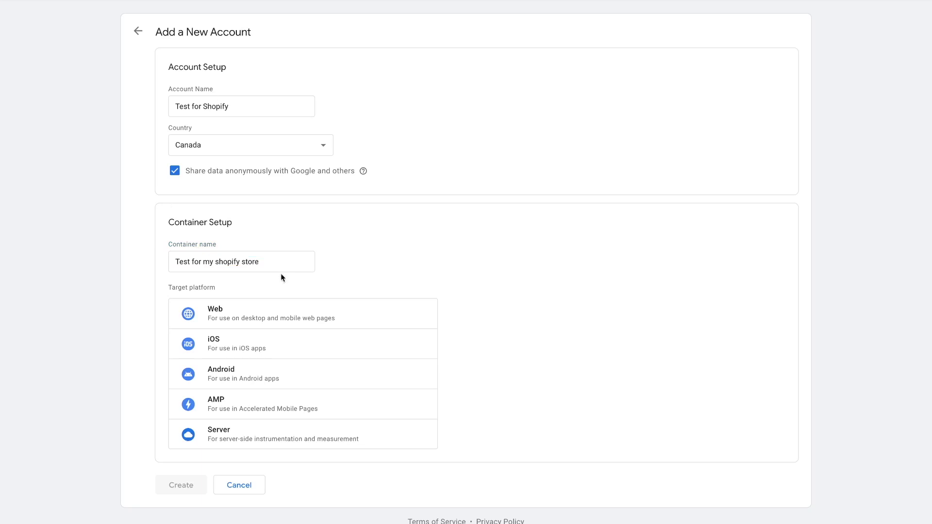
{"action": "left_click", "coordinate": [214, 325]}
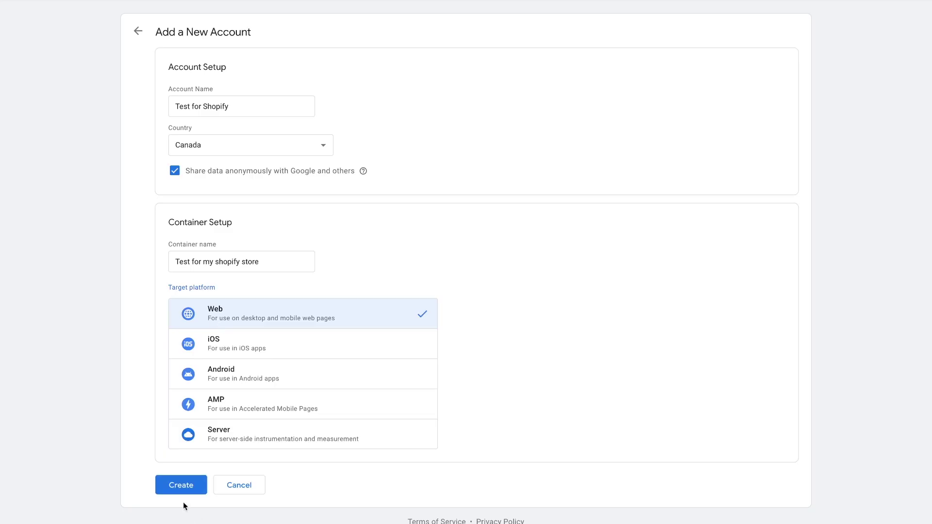
Create the account, accepting the GDPR data processing and Tag Manager terms
{"action": "left_click", "coordinate": [182, 487]}
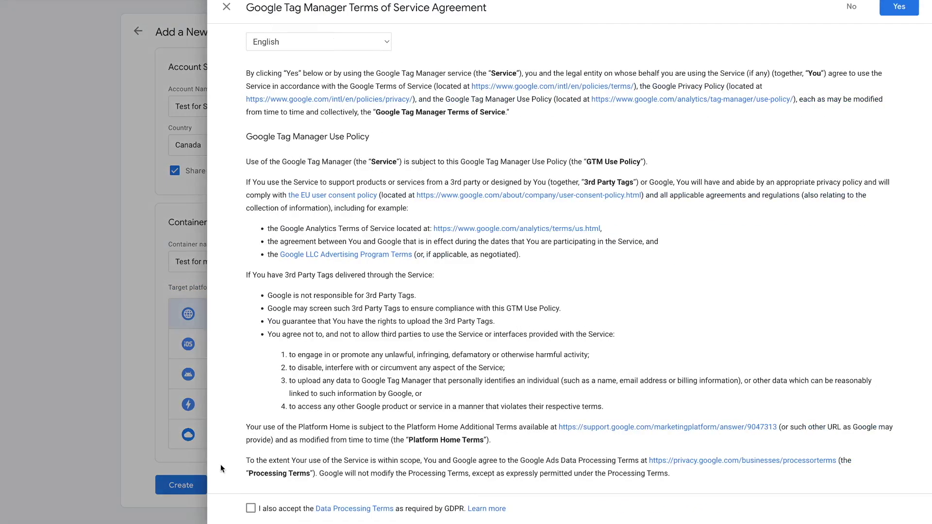
{"action": "left_click", "coordinate": [250, 509]}
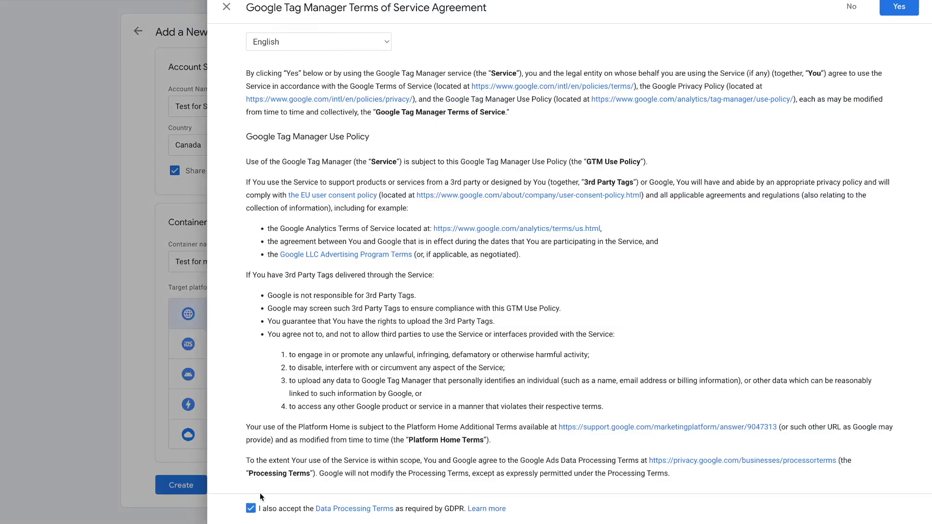
{"action": "left_click", "coordinate": [891, 13]}
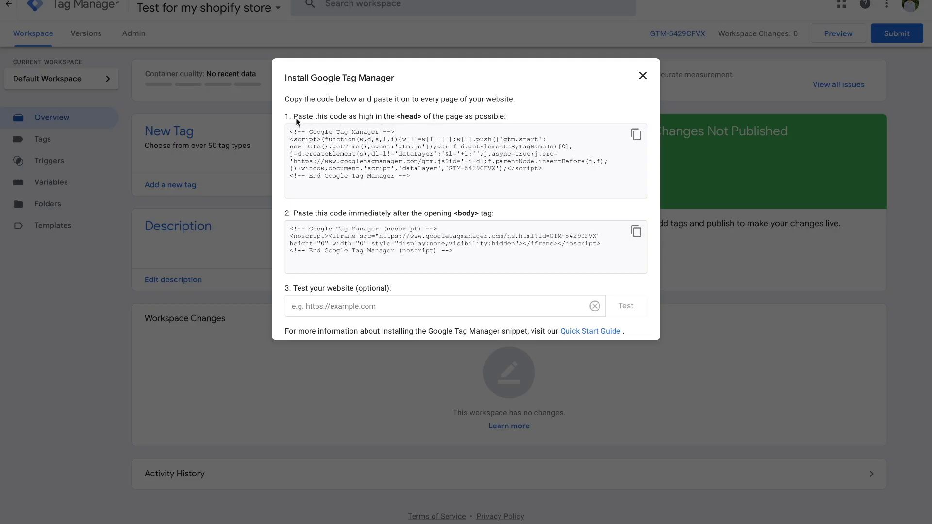
Review the head and body placement instructions, then copy the head code snippet
{"action": "left_click_drag", "start_coordinate": [296, 118], "coordinate": [507, 116]}
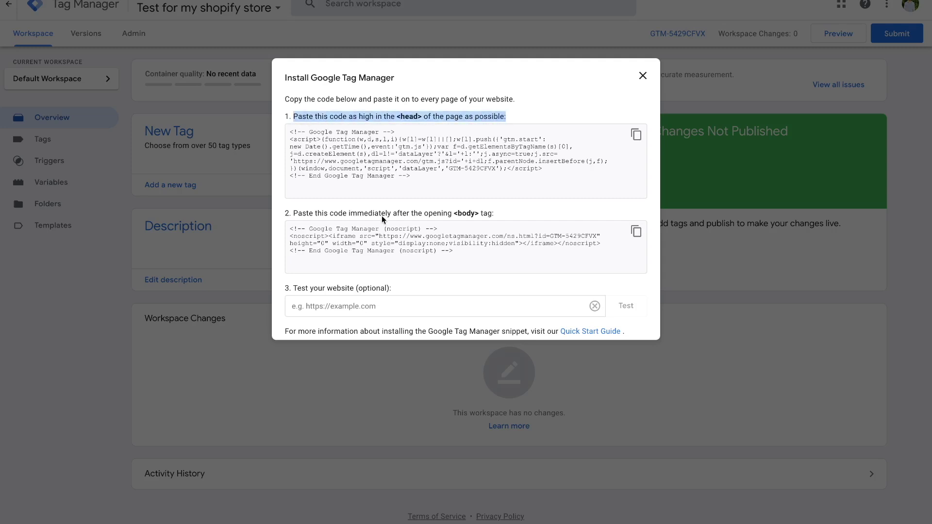
{"action": "left_click_drag", "start_coordinate": [453, 214], "coordinate": [509, 215]}
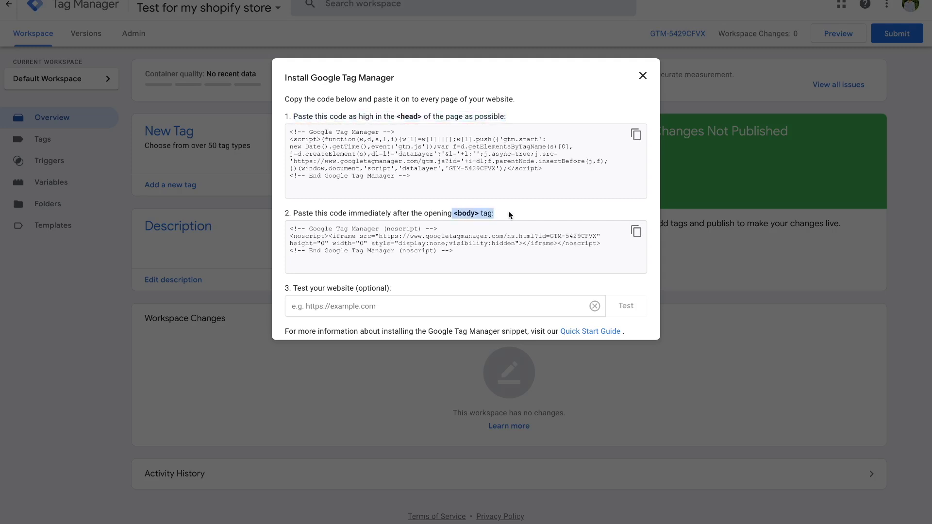
{"action": "left_click", "coordinate": [512, 212]}
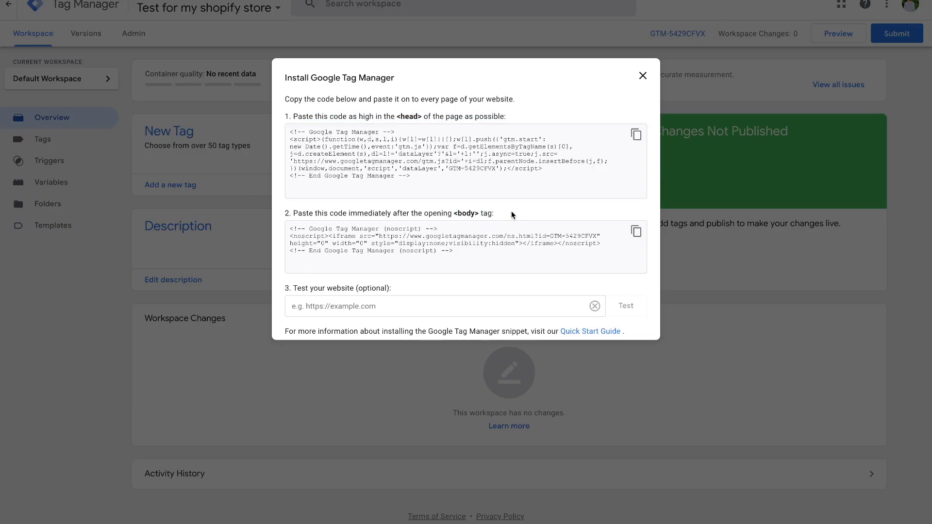
{"action": "left_click", "coordinate": [637, 136]}
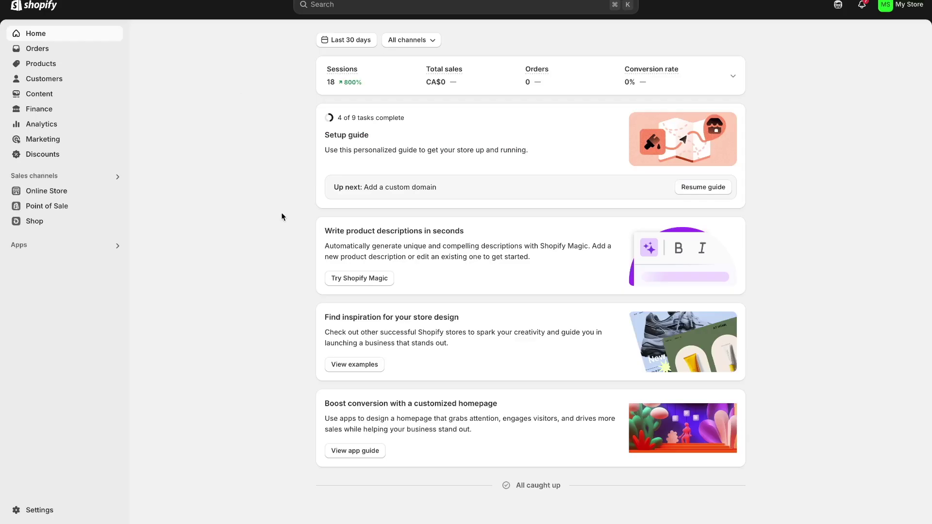
From Online Store themes, edit the Dawn theme's code and load layout/theme.liquid
{"action": "left_click", "coordinate": [70, 192]}
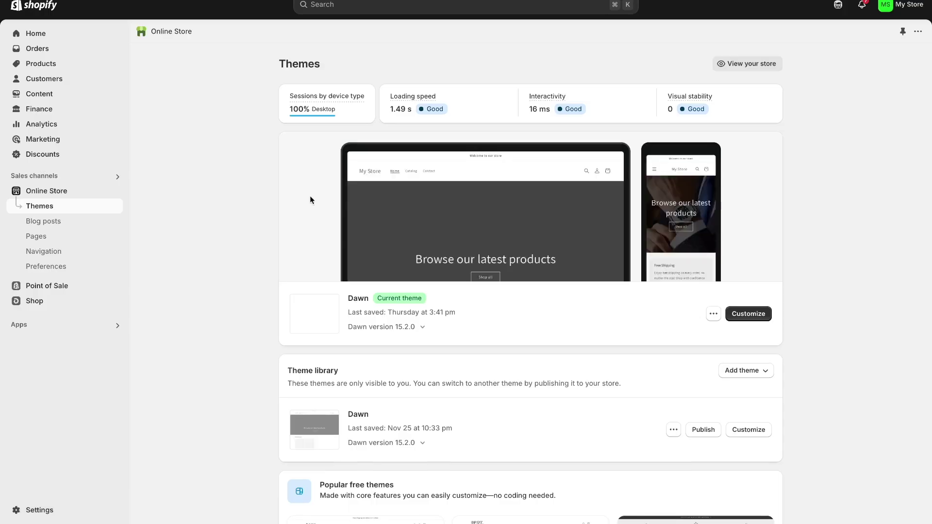
{"action": "left_click", "coordinate": [713, 317]}
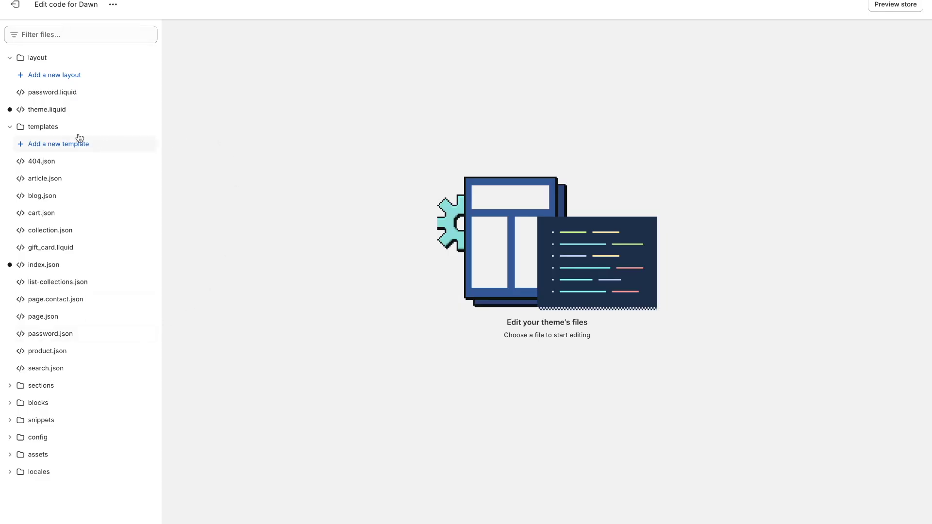
{"action": "left_click", "coordinate": [57, 115]}
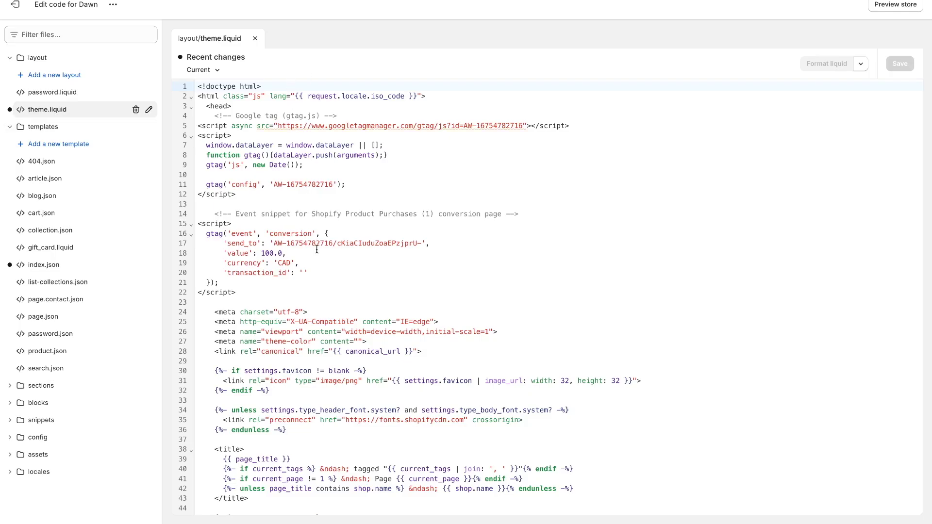
Locate the opening <head> tag in theme.liquid by searching for 'head'
{"action": "left_click", "coordinate": [458, 174]}
{"action": "double_click", "coordinate": [227, 106]}
{"action": "left_click_drag", "start_coordinate": [229, 107], "coordinate": [233, 107]}
{"action": "key", "text": "ctrl+f"}
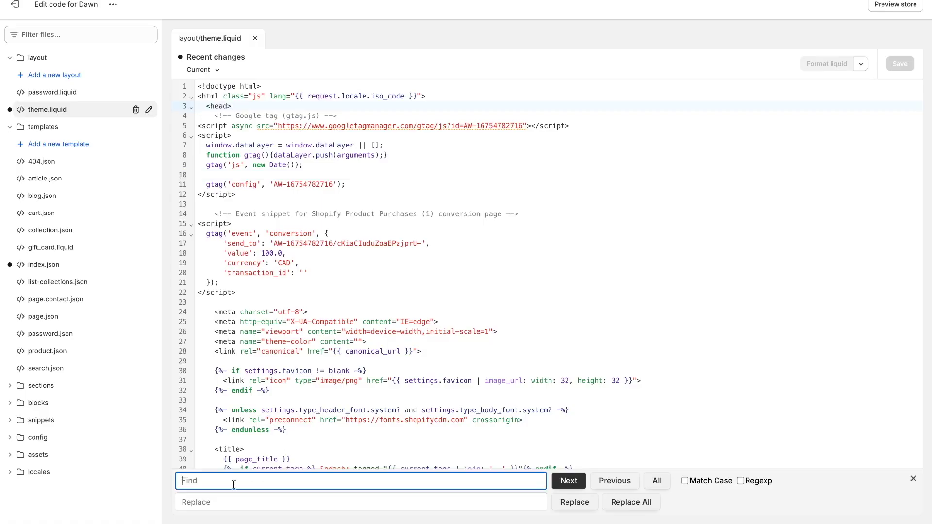
{"action": "type", "text": "head"}
{"action": "left_click", "coordinate": [913, 480]}
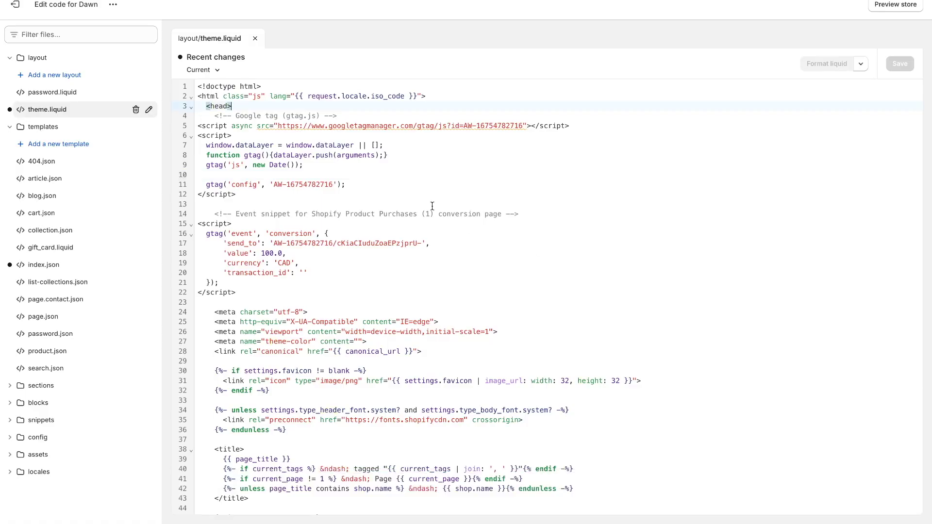
Paste the Tag Manager head snippet on a new line right below <head>
{"action": "key", "text": "Return"}
{"action": "key", "text": "Return"}
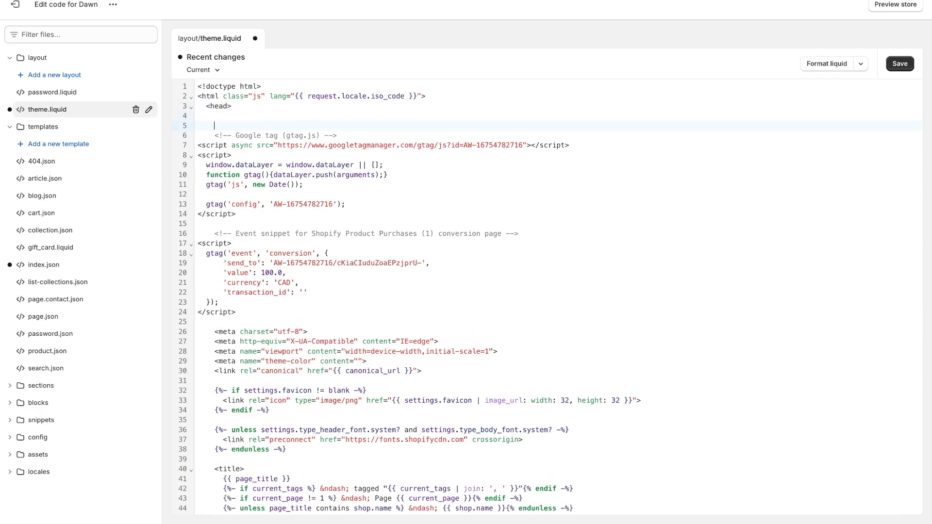
{"action": "key", "text": "ctrl+v"}
{"action": "key", "text": "Return"}
{"action": "key", "text": "Return"}
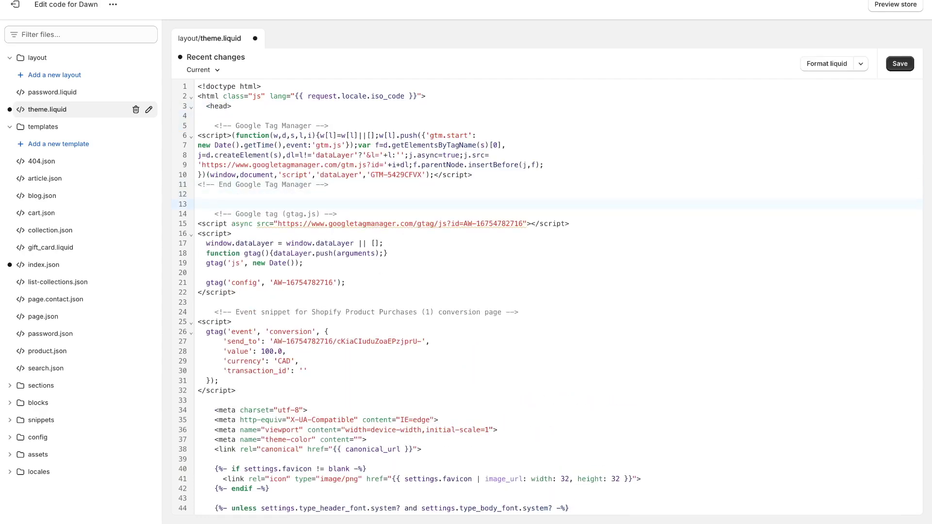
{"action": "left_click", "coordinate": [202, 107]}
{"action": "left_click_drag", "start_coordinate": [335, 185], "coordinate": [203, 127]}
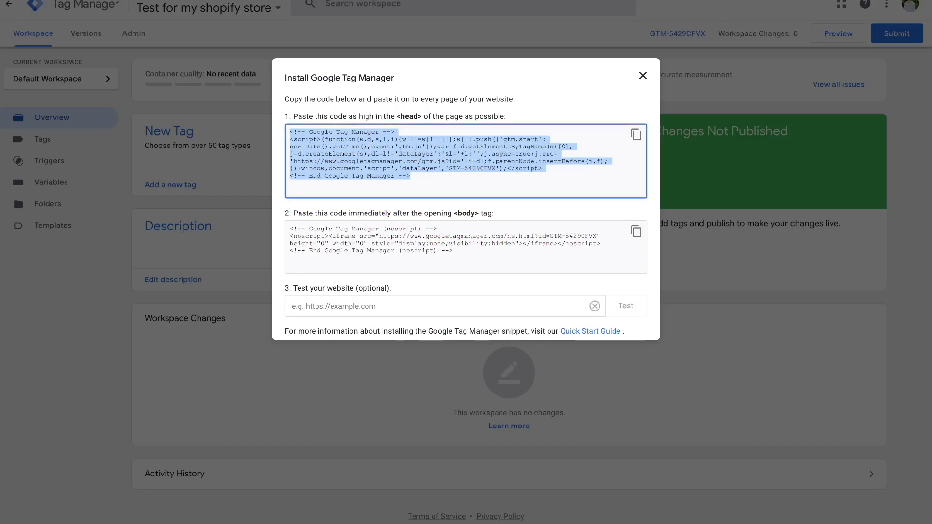
Copy the <body> noscript snippet from the Install Google Tag Manager dialog
{"action": "left_click", "coordinate": [637, 232]}
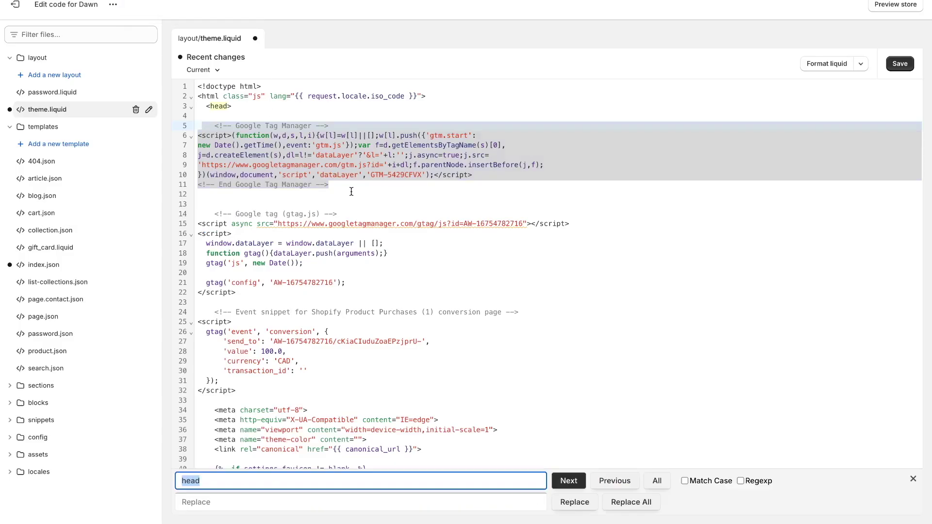
Find the start of the body section in theme.liquid by searching for '<body'
{"action": "type", "text": "<body"}
{"action": "left_click", "coordinate": [914, 479]}
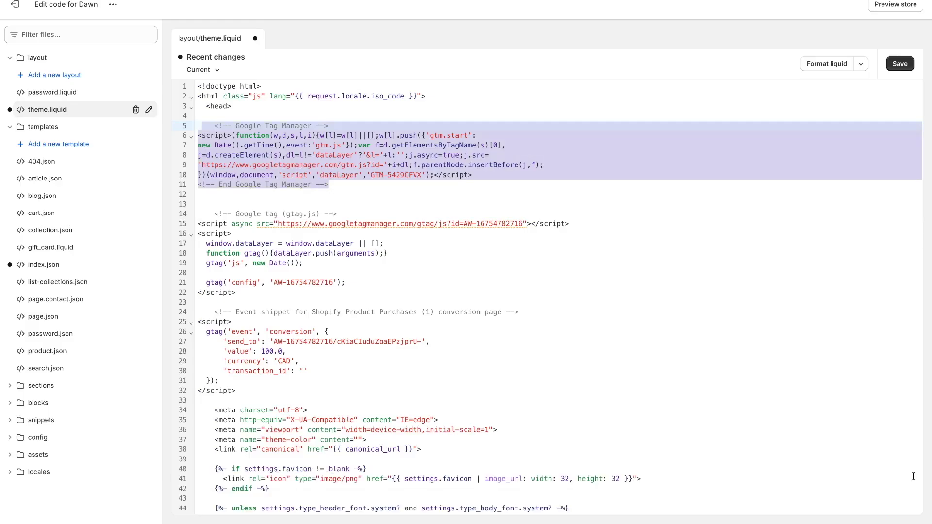
{"action": "scroll", "coordinate": [489, 336], "scroll_direction": "down", "scroll_amount": 20}
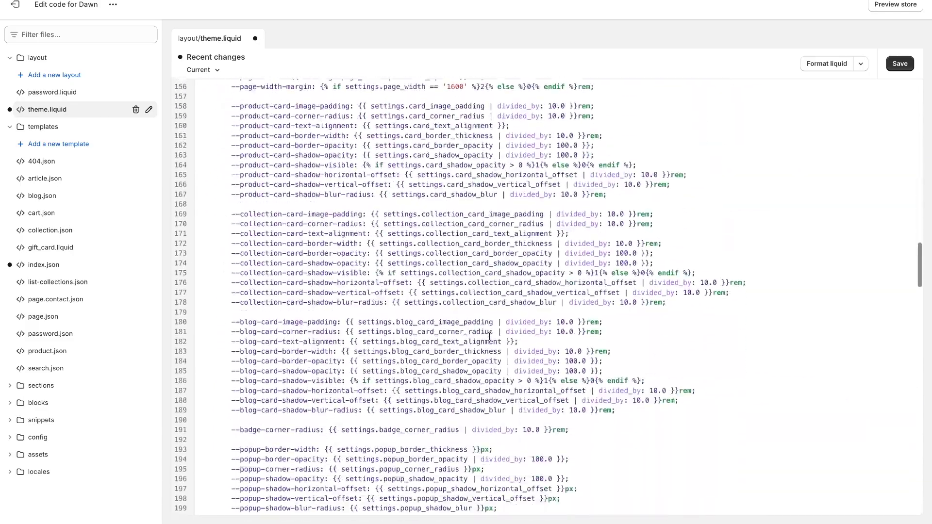
{"action": "scroll", "coordinate": [489, 336], "scroll_direction": "down", "scroll_amount": 20}
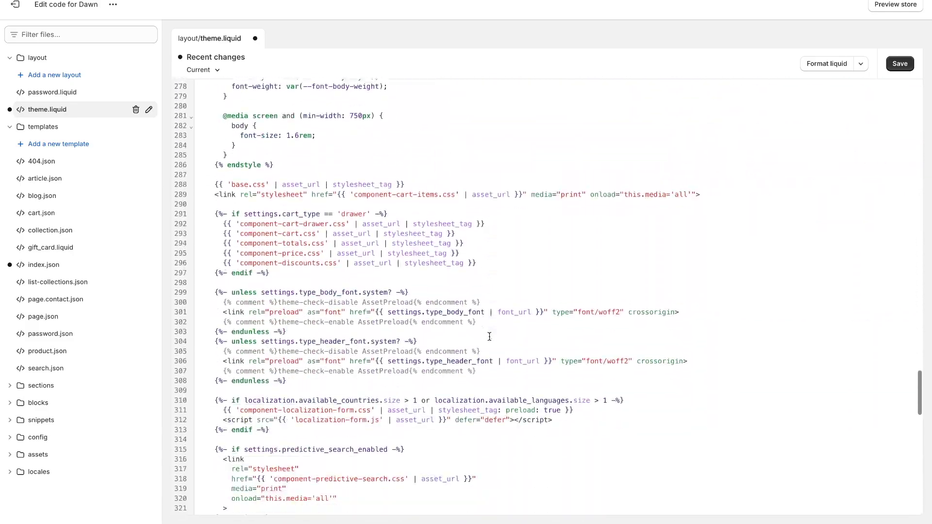
{"action": "scroll", "coordinate": [490, 336], "scroll_direction": "down", "scroll_amount": 8}
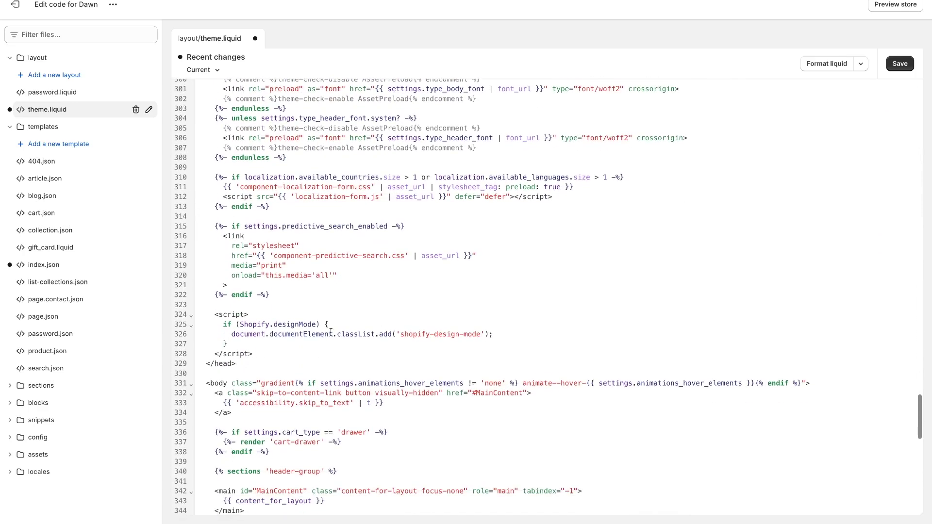
{"action": "scroll", "coordinate": [265, 373], "scroll_direction": "down", "scroll_amount": 1}
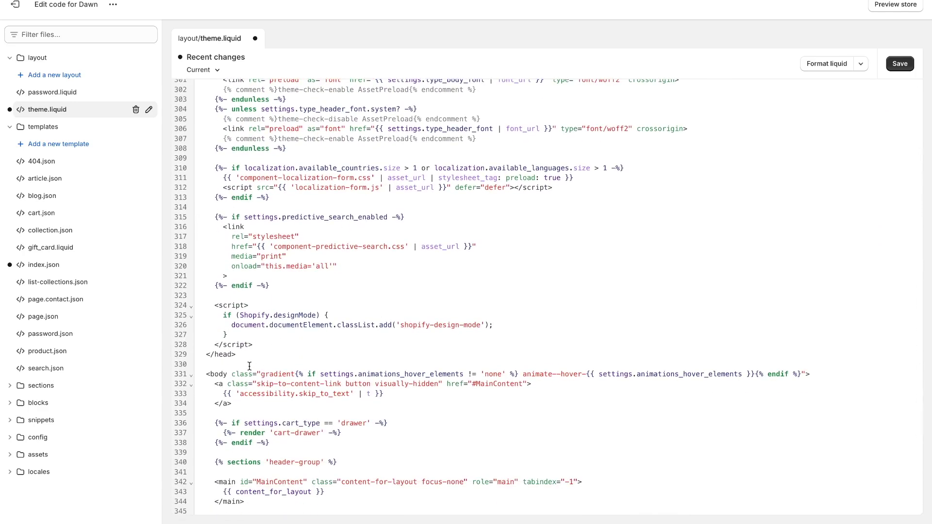
{"action": "scroll", "coordinate": [250, 365], "scroll_direction": "down", "scroll_amount": 1}
{"action": "left_click_drag", "start_coordinate": [201, 361], "coordinate": [227, 370]}
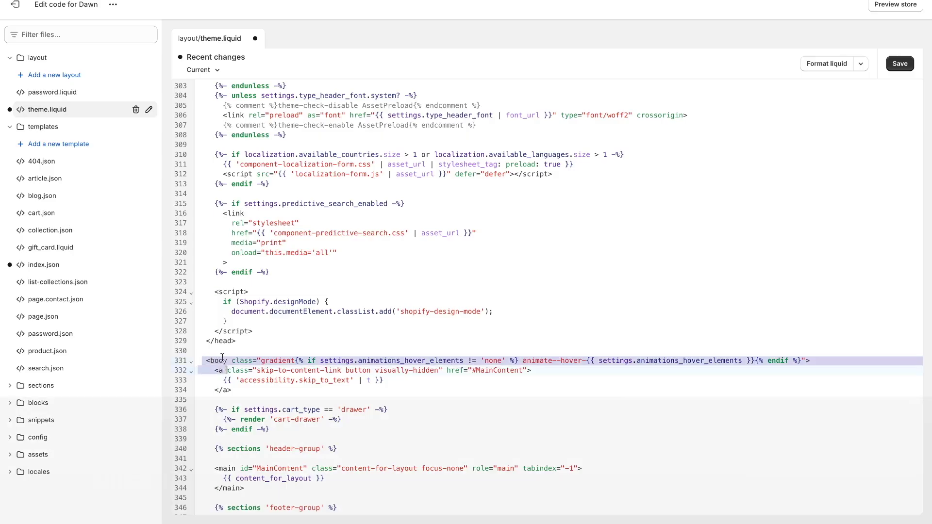
{"action": "left_click_drag", "start_coordinate": [206, 341], "coordinate": [226, 363]}
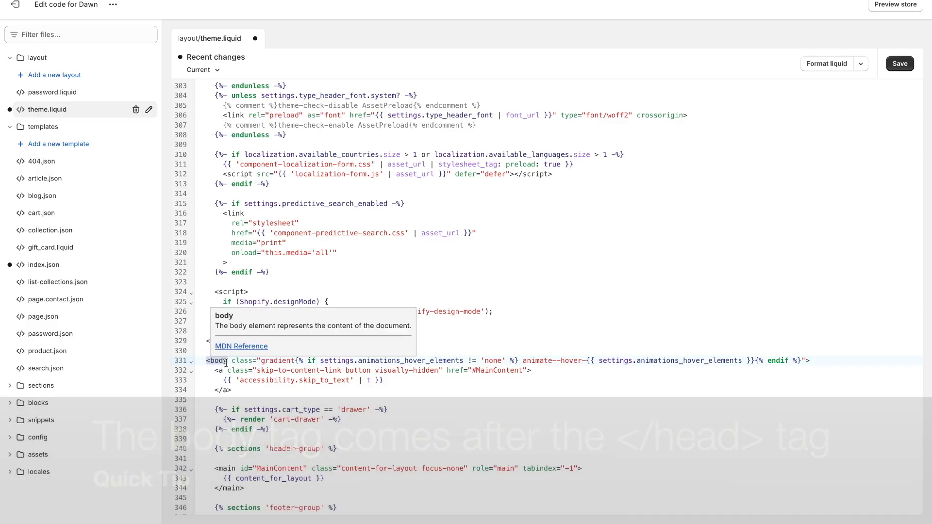
Paste the noscript snippet on a new line after the skip link and save theme.liquid
{"action": "left_click", "coordinate": [411, 398]}
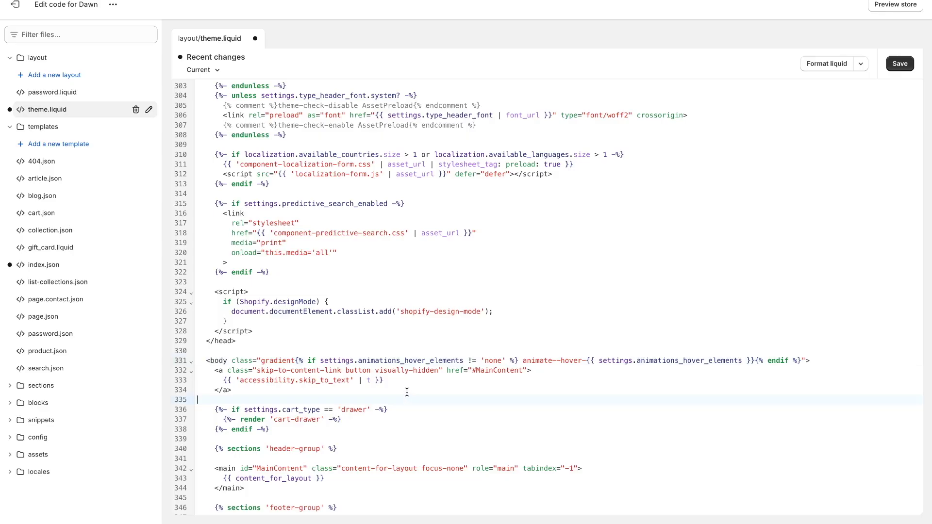
{"action": "key", "text": "Return"}
{"action": "key", "text": "Return"}
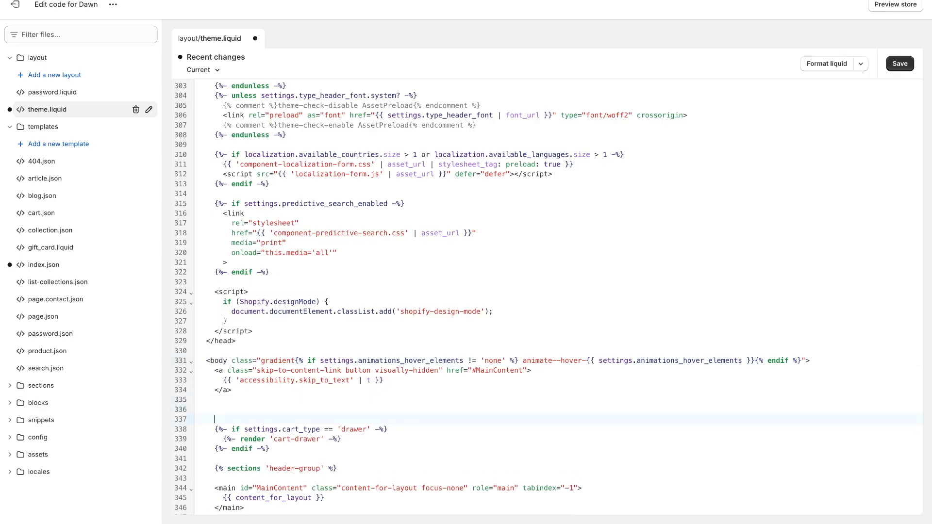
{"action": "left_click", "coordinate": [262, 409]}
{"action": "key", "text": "ctrl+v"}
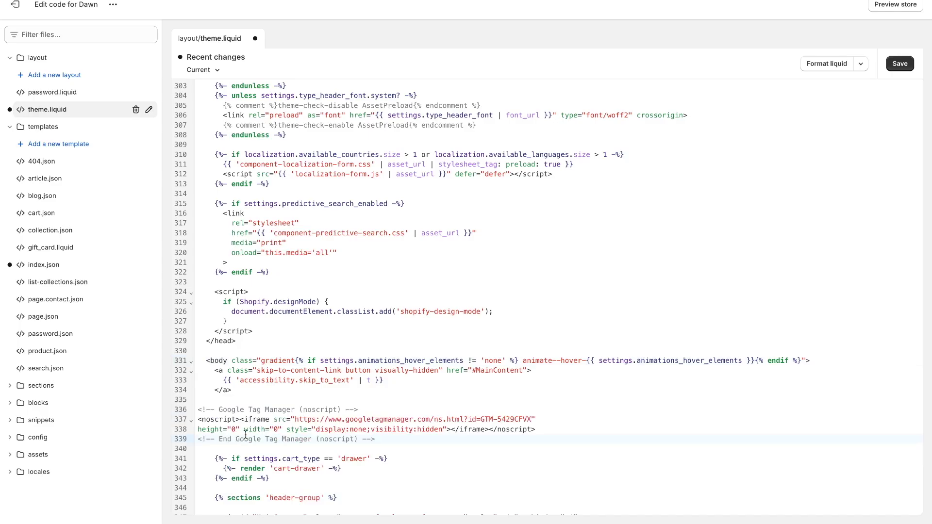
{"action": "left_click", "coordinate": [901, 64]}
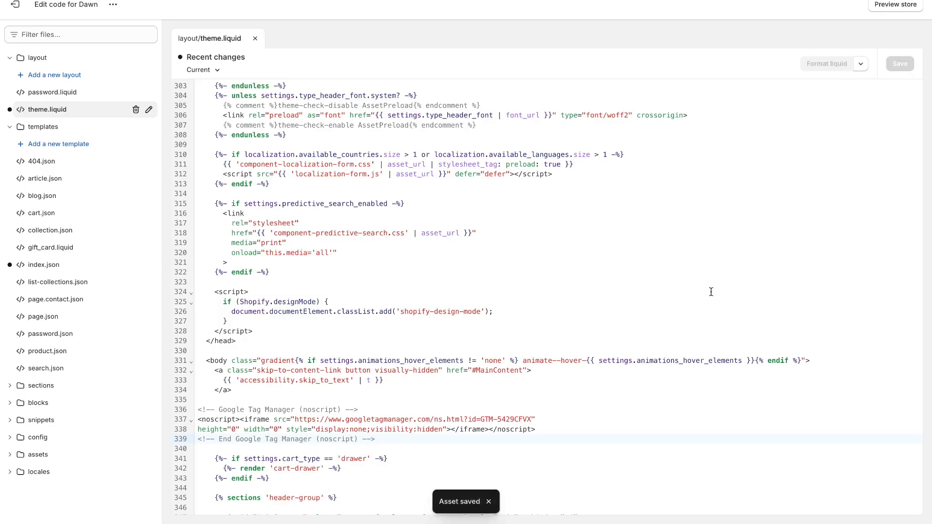
Leave the code editor, view the live My Store storefront, and copy its address
{"action": "left_click", "coordinate": [18, 7]}
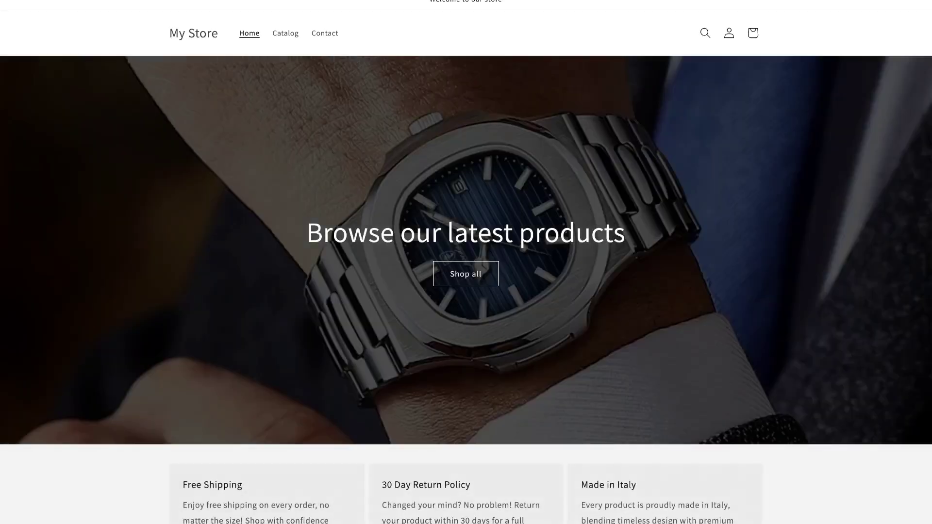
{"action": "key", "text": "ctrl+shift+Tab"}
Test the pasted store address for the container installation, then close the install dialog
{"action": "left_click", "coordinate": [383, 308]}
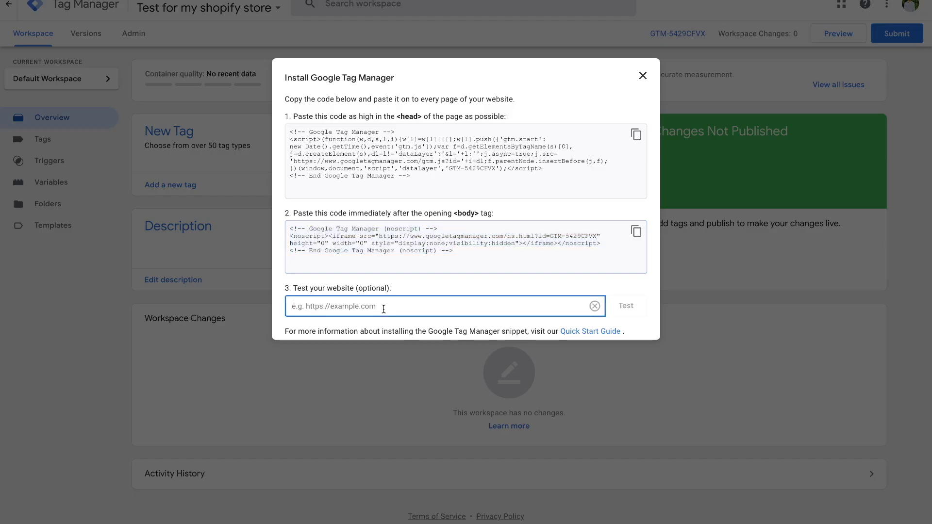
{"action": "key", "text": "ctrl+v"}
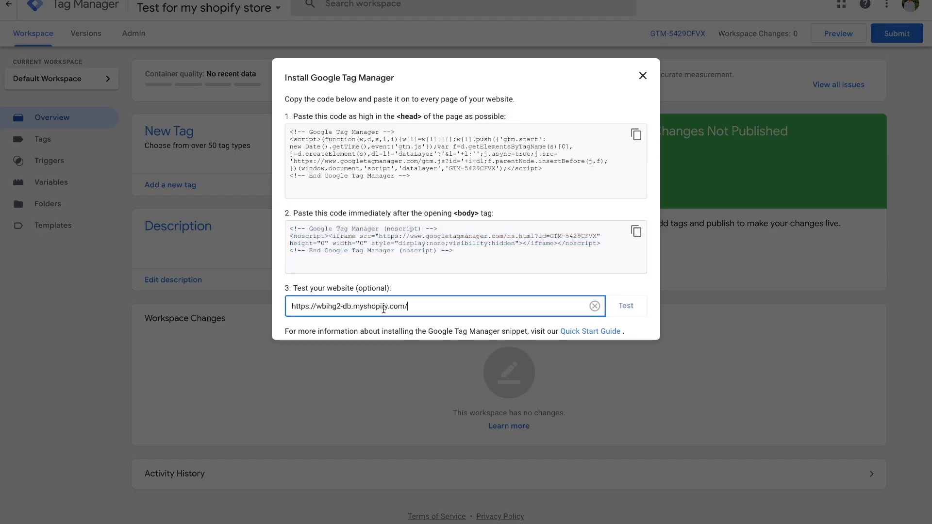
{"action": "left_click", "coordinate": [633, 313]}
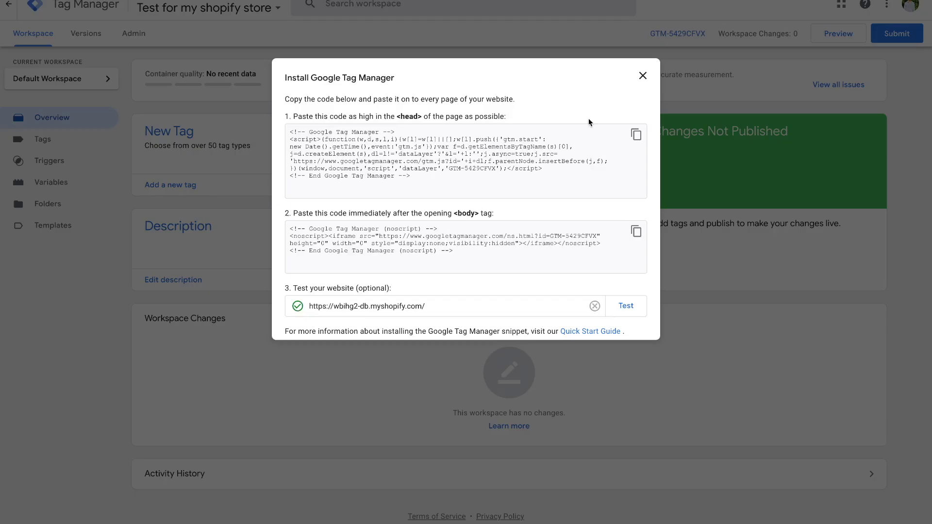
{"action": "left_click", "coordinate": [643, 77]}
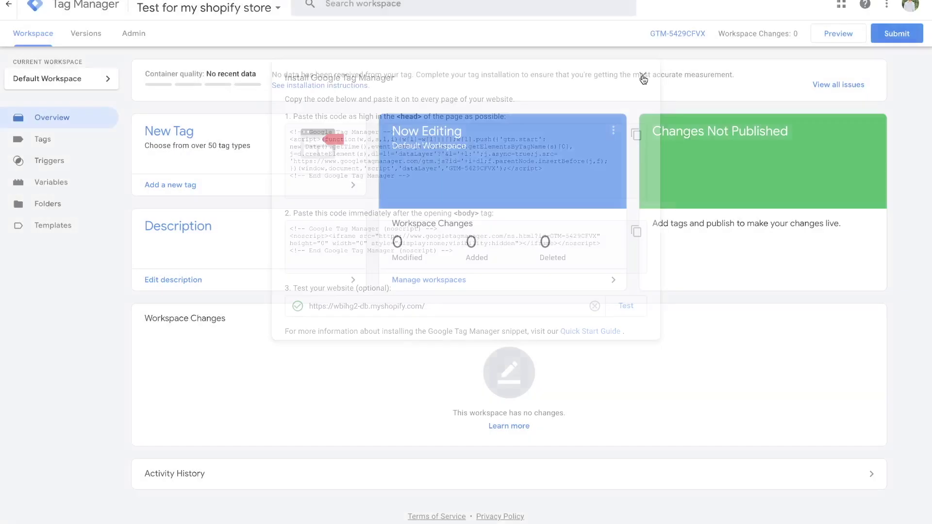
Start a GTM preview, paste the Shopify store URL into Tag Assistant, and connect
{"action": "left_click", "coordinate": [830, 34]}
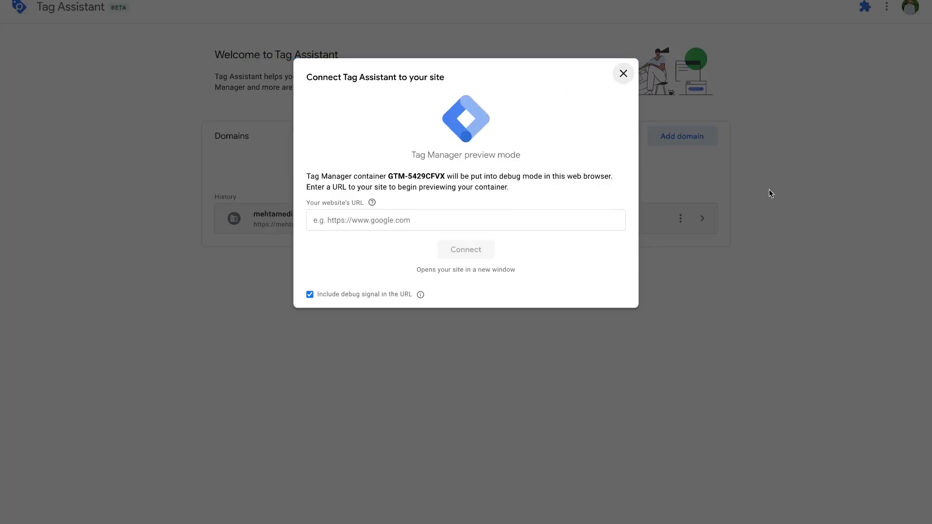
{"action": "left_click", "coordinate": [357, 220]}
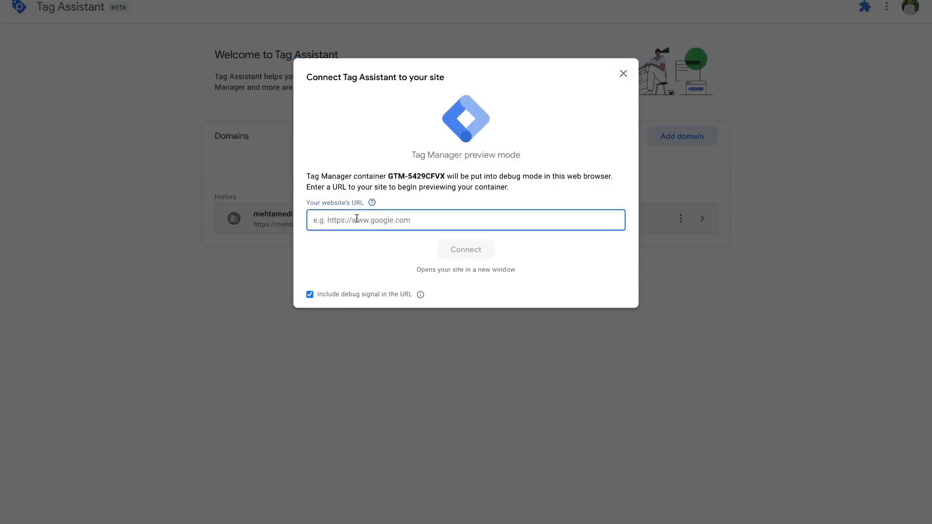
{"action": "key", "text": "ctrl+v"}
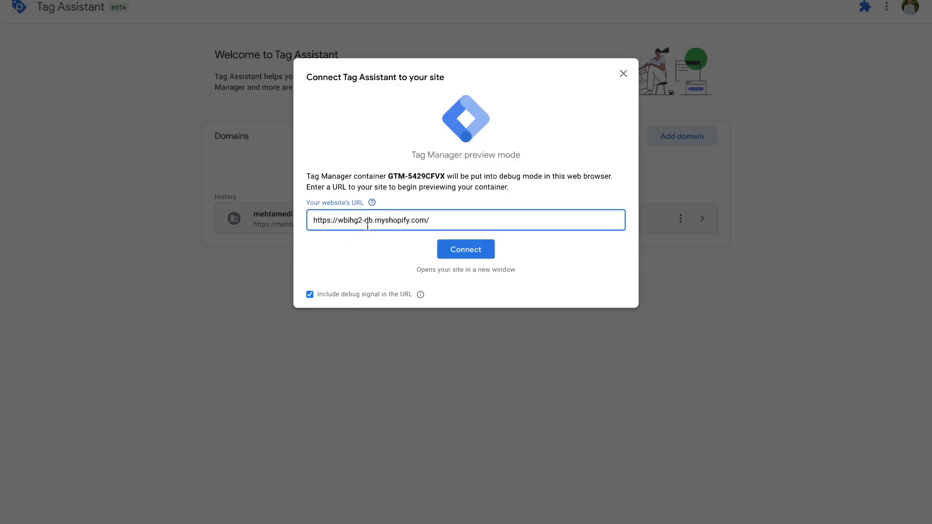
{"action": "left_click", "coordinate": [452, 252]}
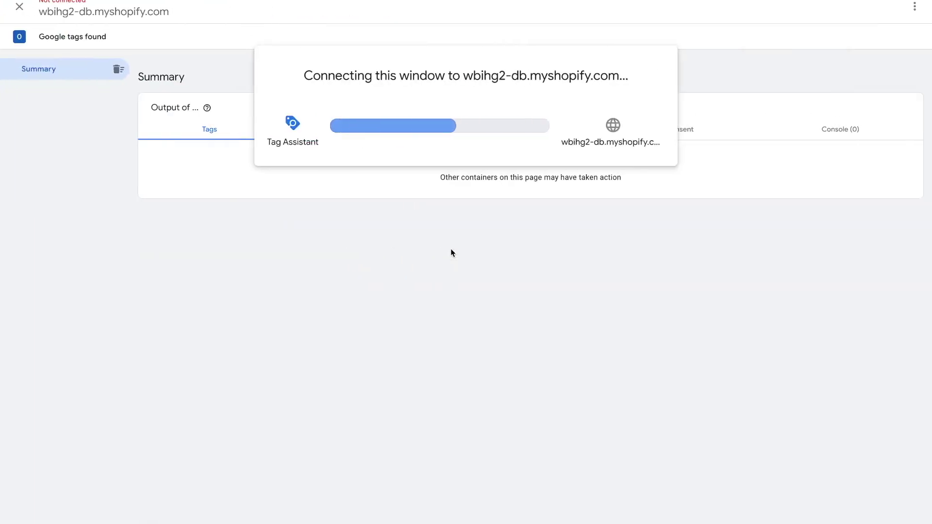